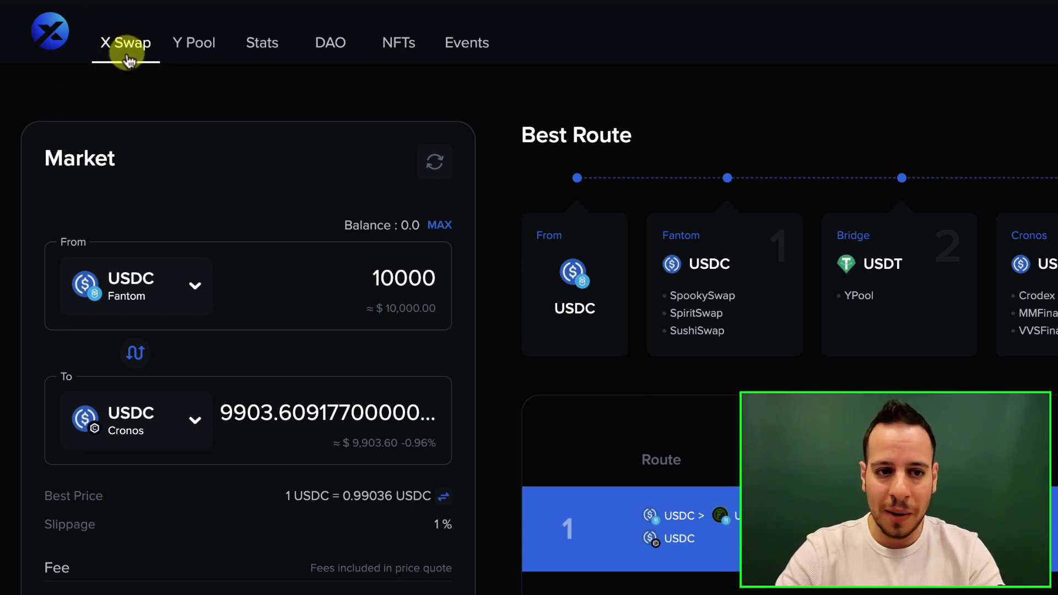
# - Keep USDC on Fantom as the source token, using the Fantom filter
pyautogui.click(150, 283)
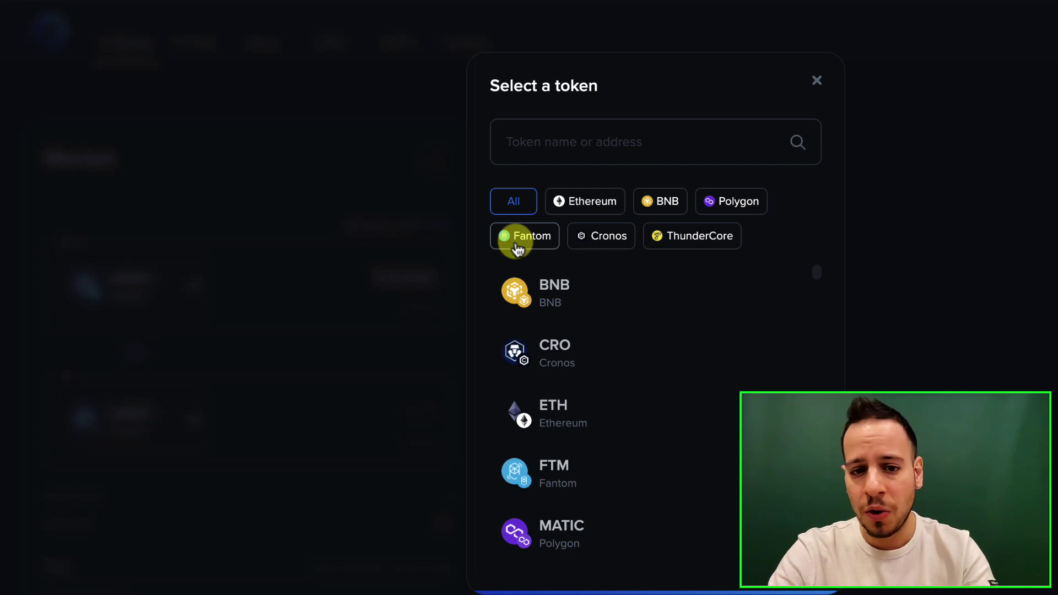
pyautogui.click(518, 243)
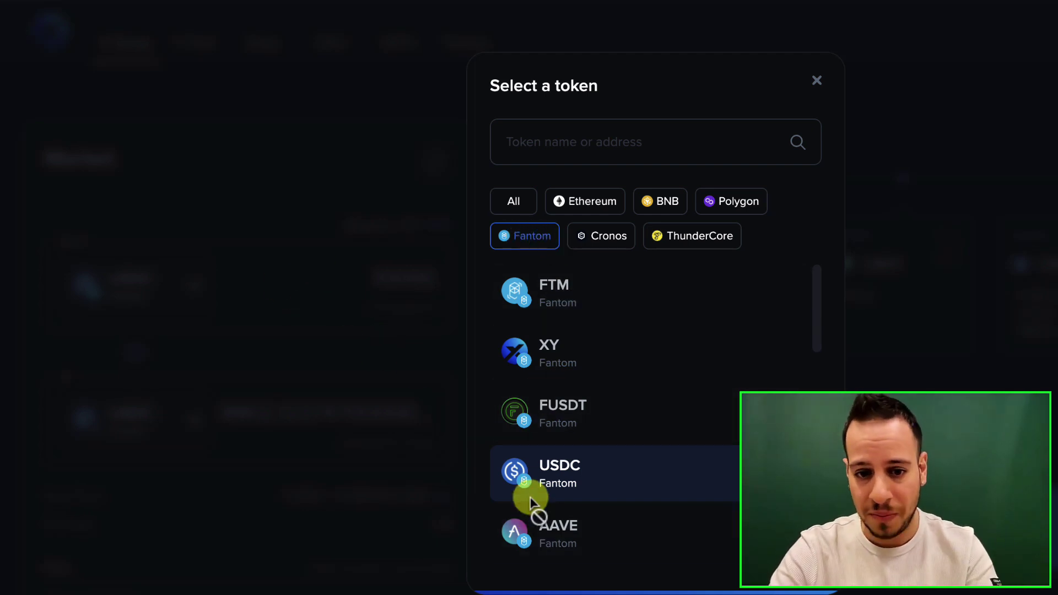
pyautogui.click(296, 202)
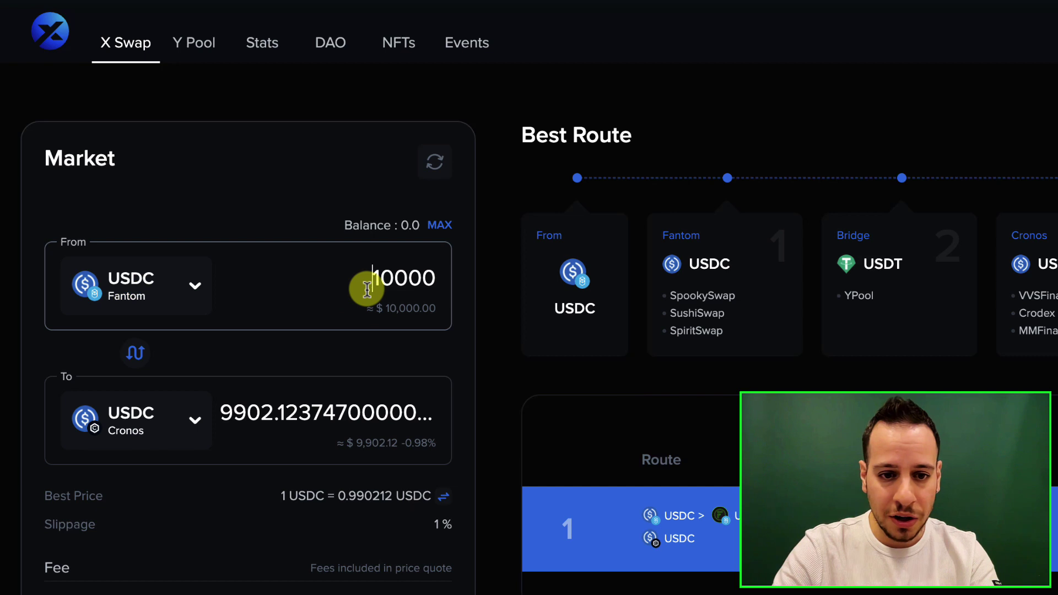
# - Bring up the destination token list filtered to Cronos tokens
pyautogui.click(135, 413)
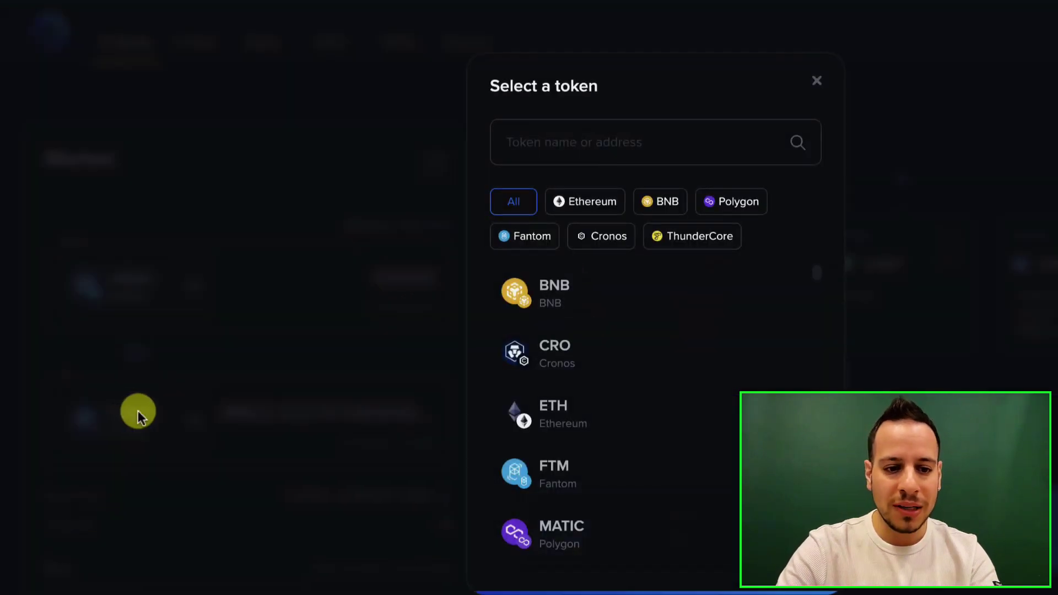
pyautogui.click(231, 386)
pyautogui.click(135, 420)
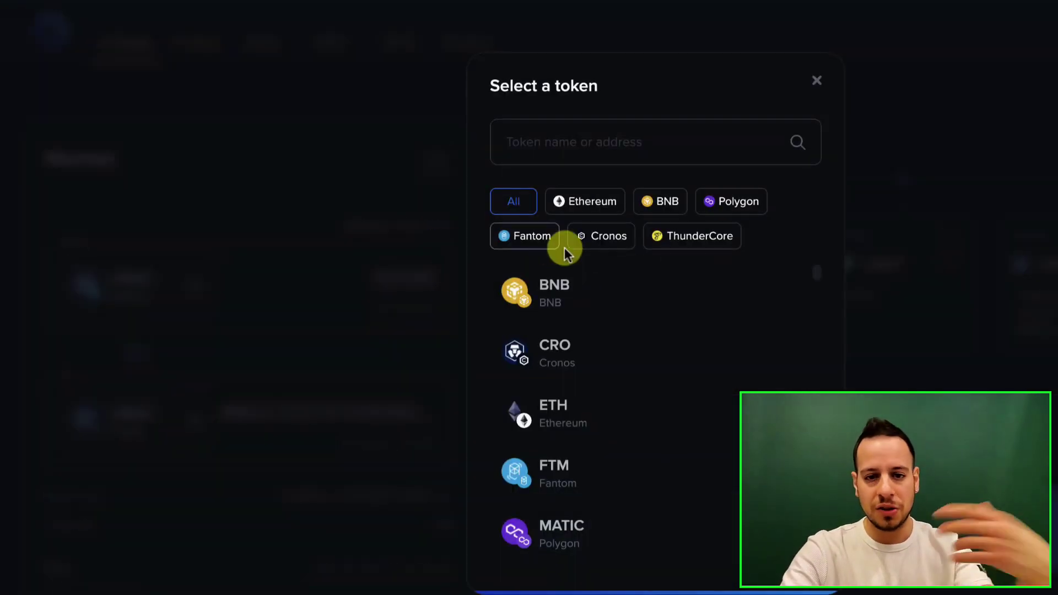
pyautogui.click(583, 238)
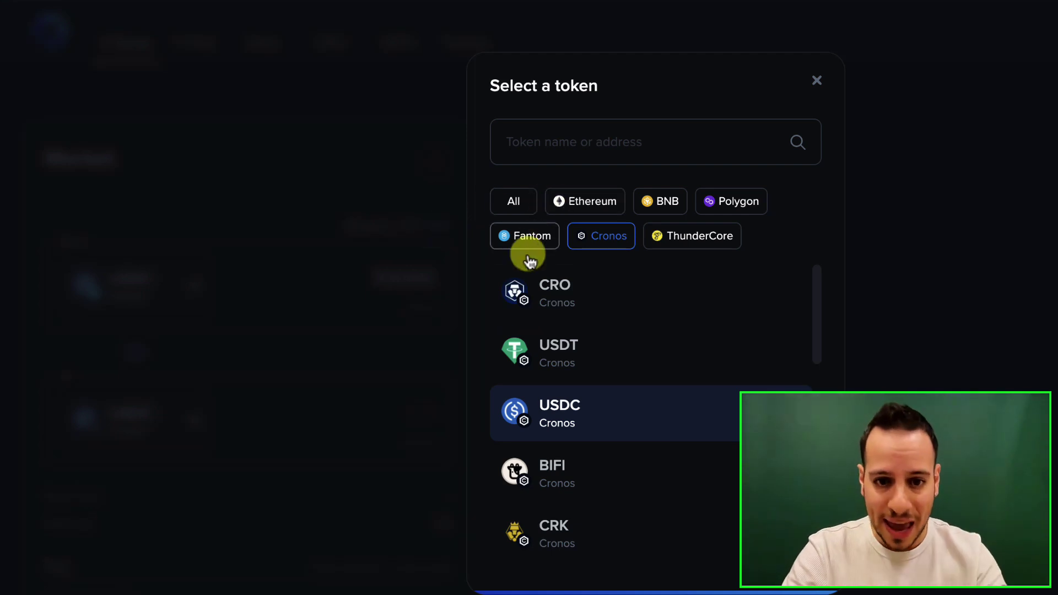
# - Enter 100 as the USDC amount and choose CRO on Cronos as the destination token
pyautogui.click(220, 278)
pyautogui.click(333, 284)
pyautogui.write('10000')
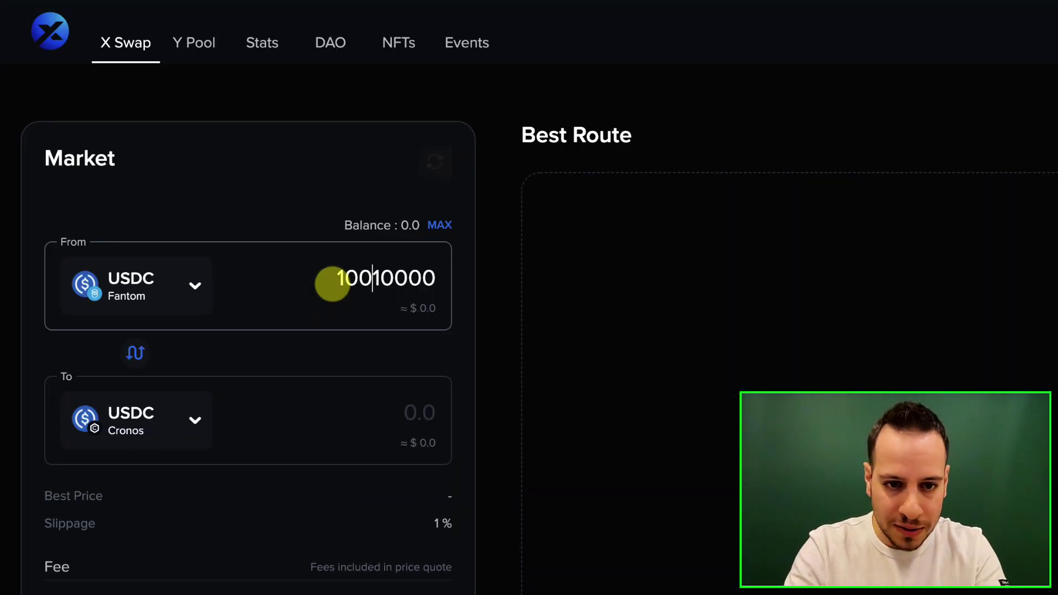
pyautogui.hotkey('ctrl', 'a')
pyautogui.write('1')
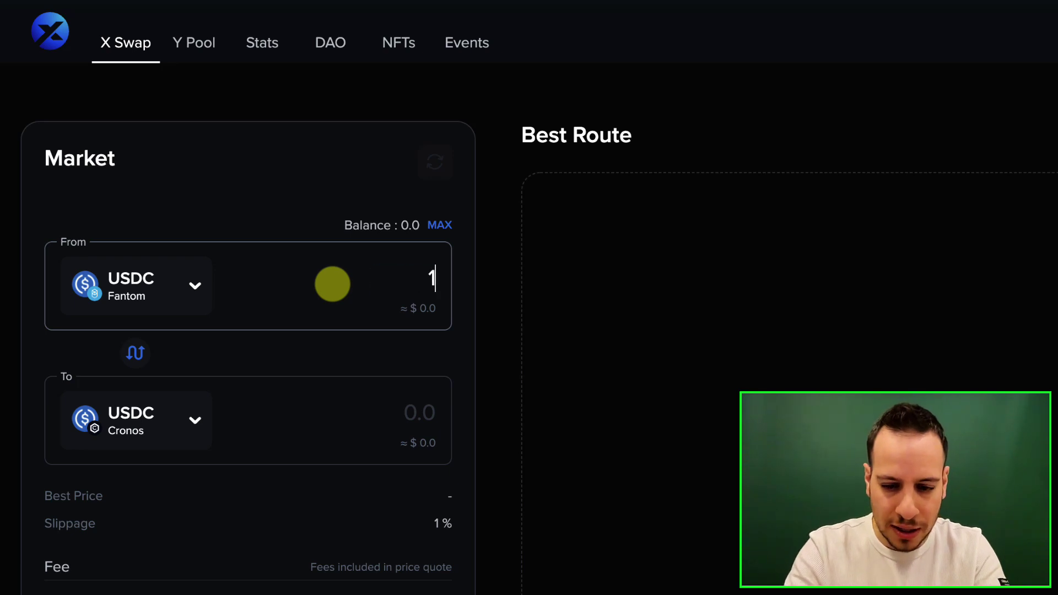
pyautogui.click(161, 414)
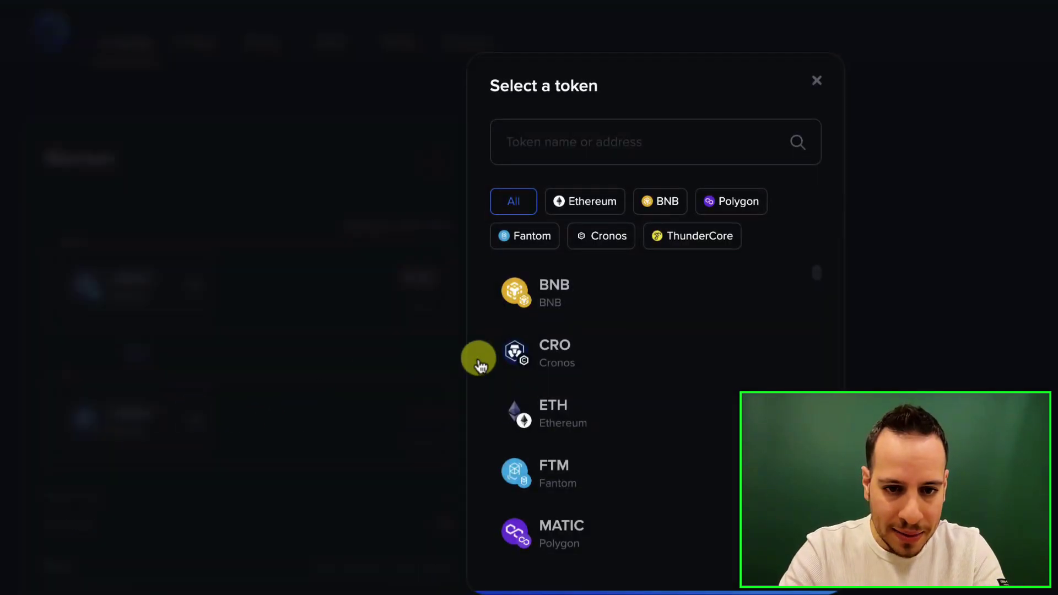
pyautogui.click(570, 361)
# - Check the quoted CRO amount and its dollar value, then reopen the destination list filtered to Cronos
pyautogui.click(408, 279)
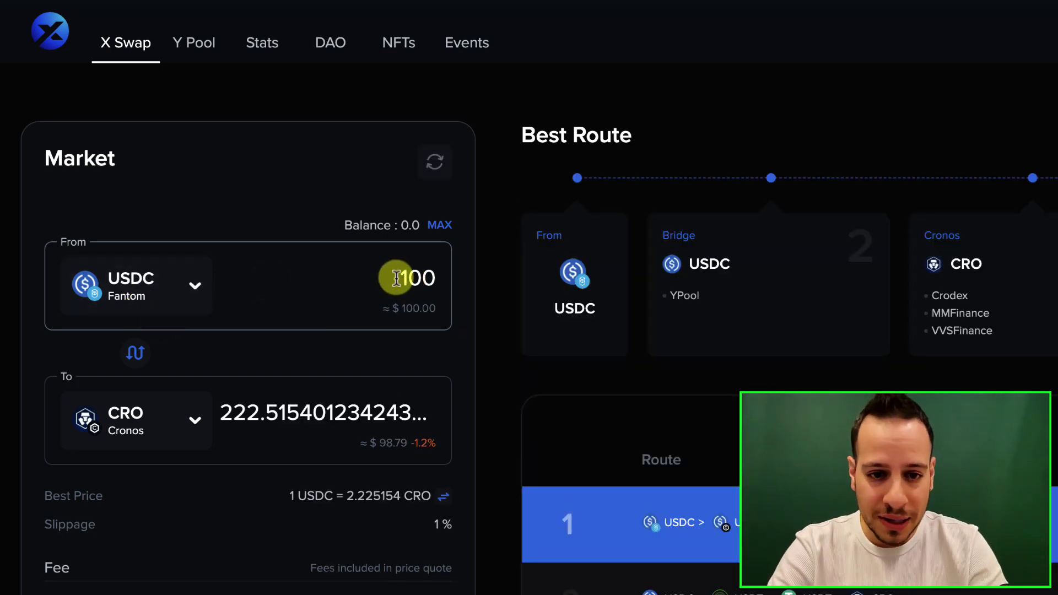
pyautogui.moveTo(398, 278); pyautogui.dragTo(520, 277)
pyautogui.click(221, 413)
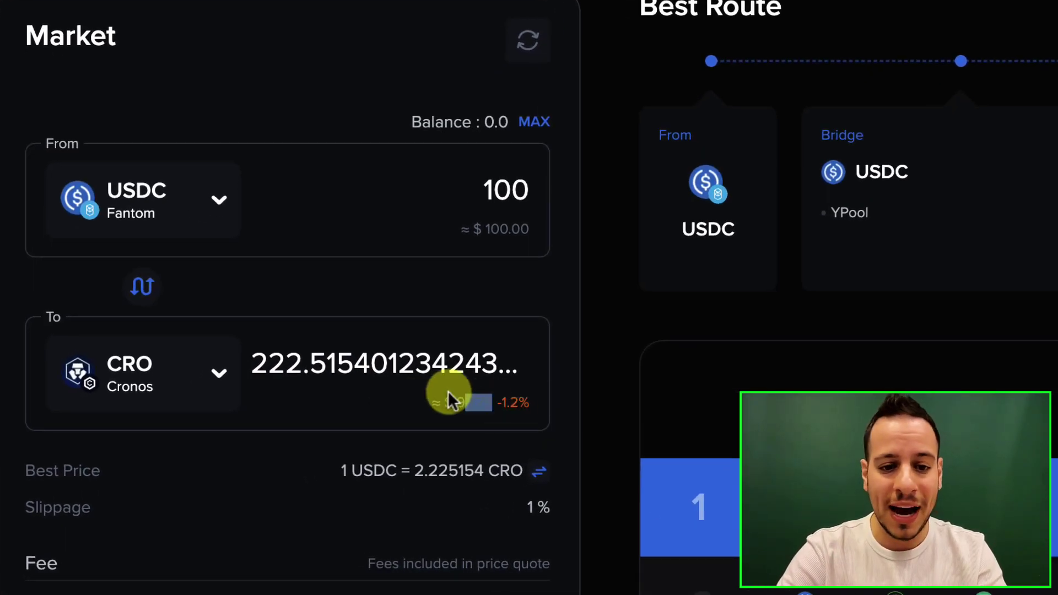
pyautogui.doubleClick(448, 390)
pyautogui.doubleClick(466, 408)
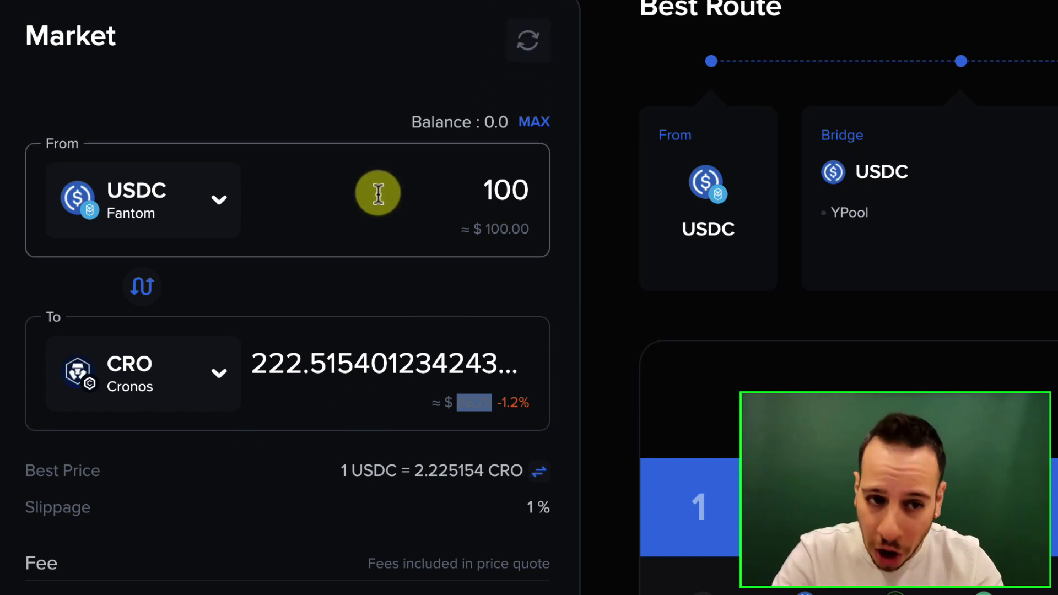
pyautogui.click(116, 402)
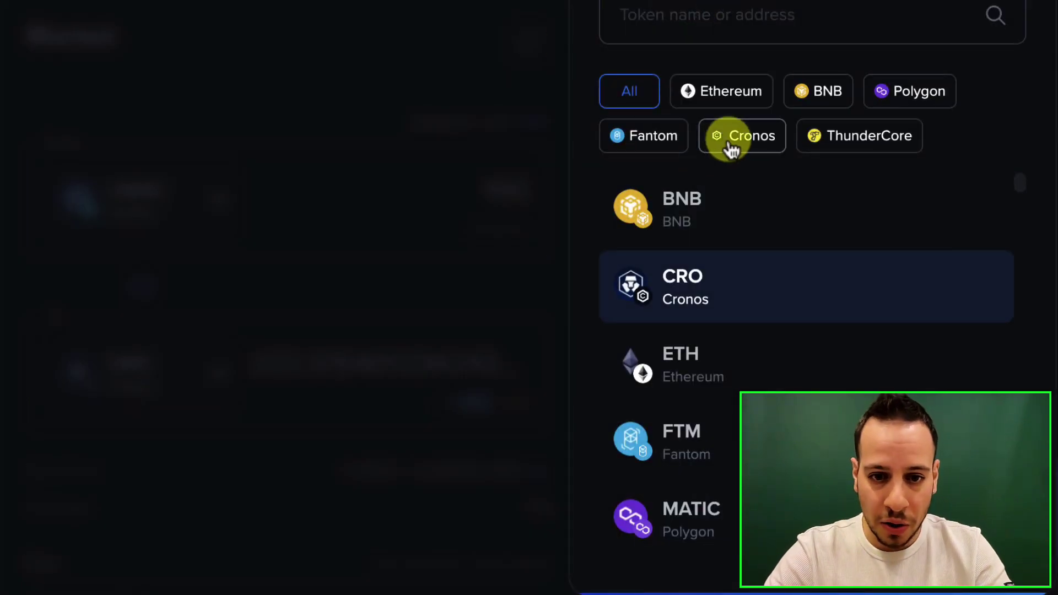
pyautogui.click(732, 148)
# - Choose USDC on Cronos and set the amount to 10000 USDC, refreshing the quote to about 9892.30
pyautogui.click(674, 369)
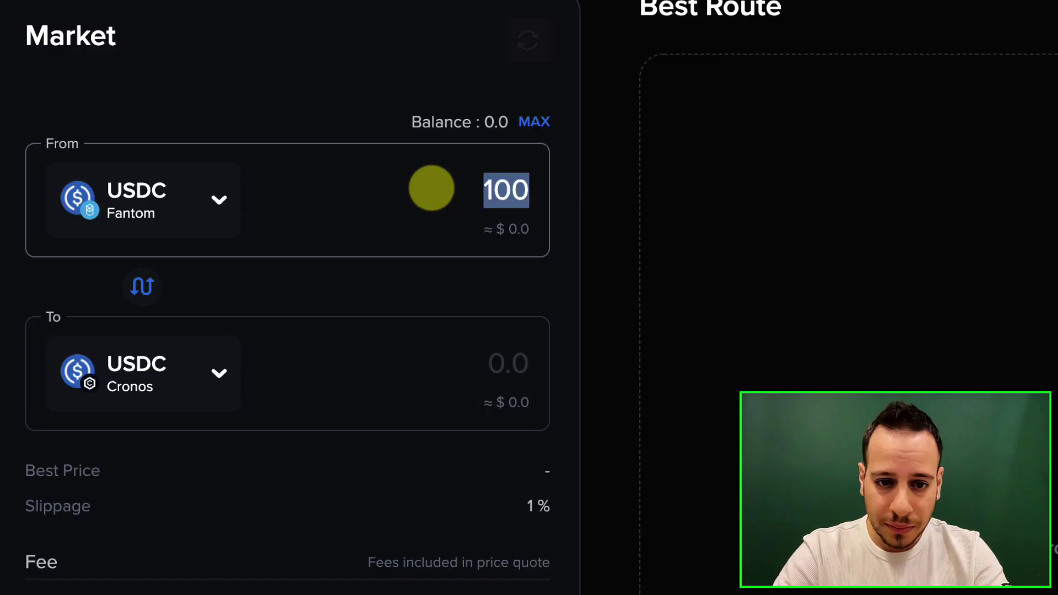
pyautogui.press('BackSpace')
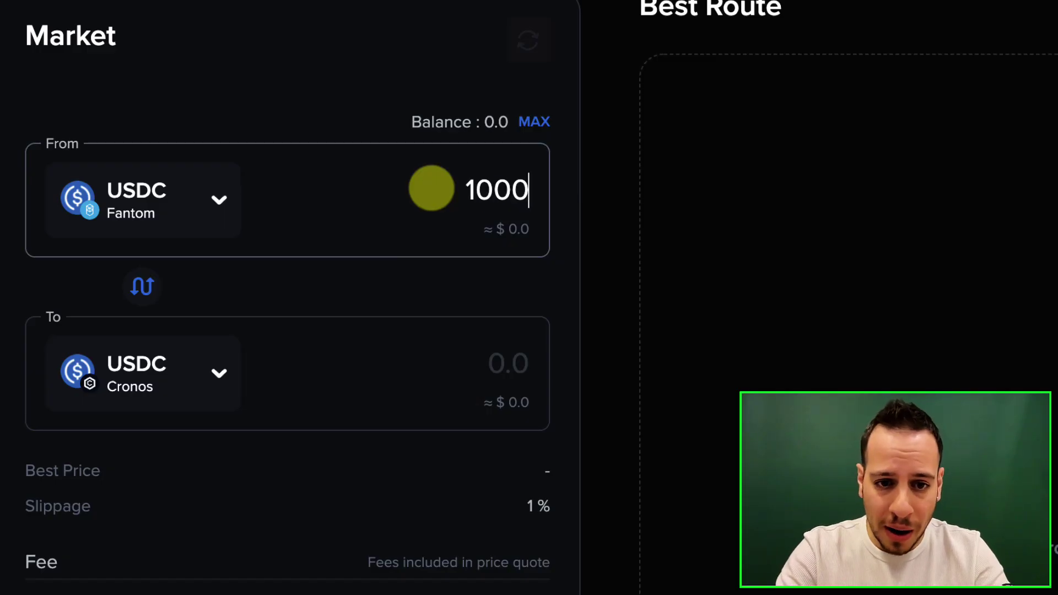
pyautogui.click(610, 238)
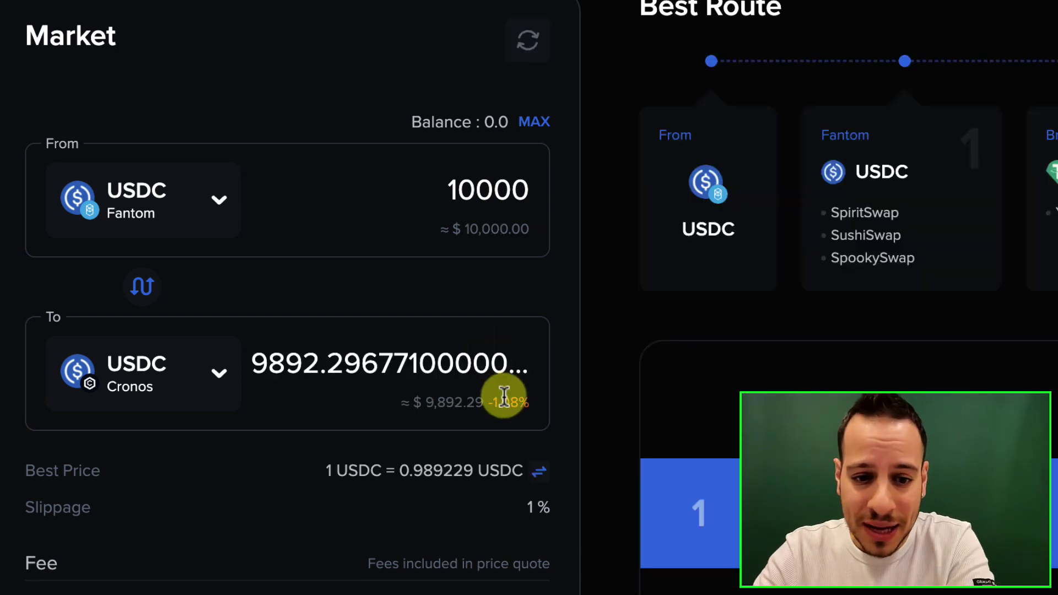
# - Connect a MetaMask wallet and approve its network switch prompts
pyautogui.click(570, 414)
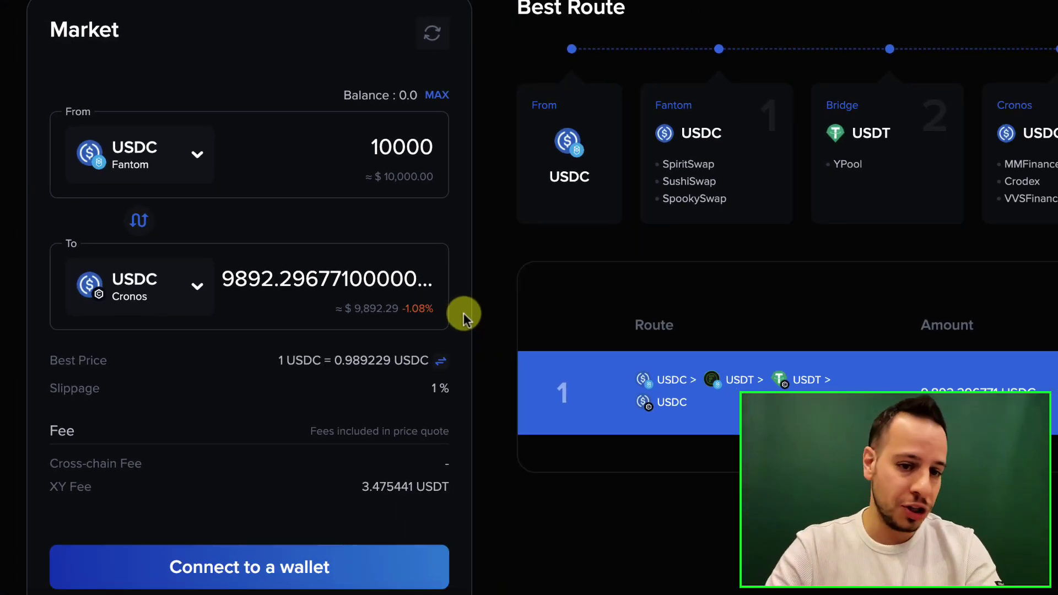
pyautogui.scroll(1, 378, 434)
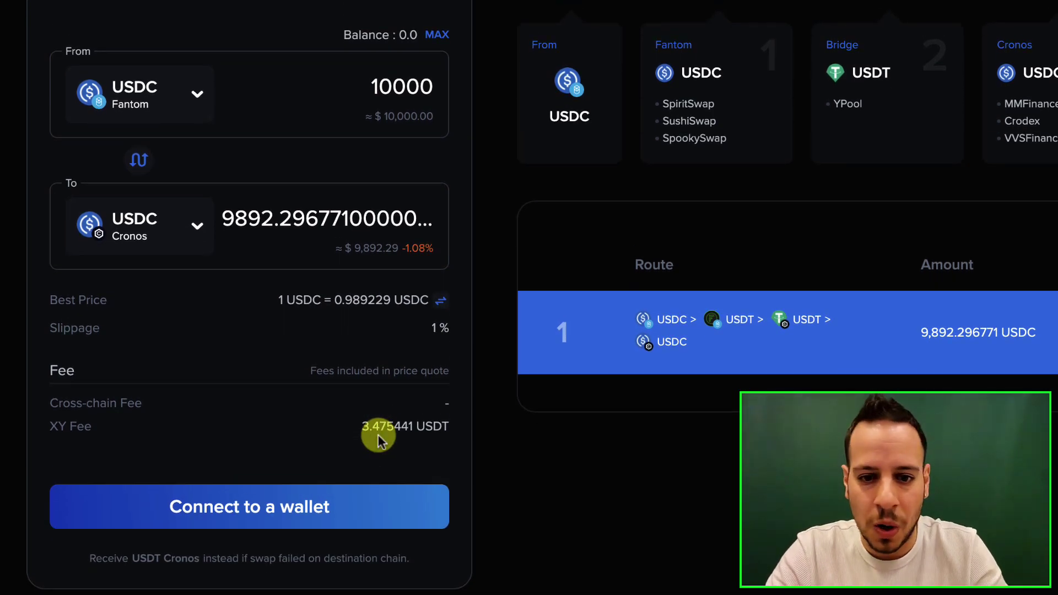
pyautogui.click(198, 515)
pyautogui.click(554, 221)
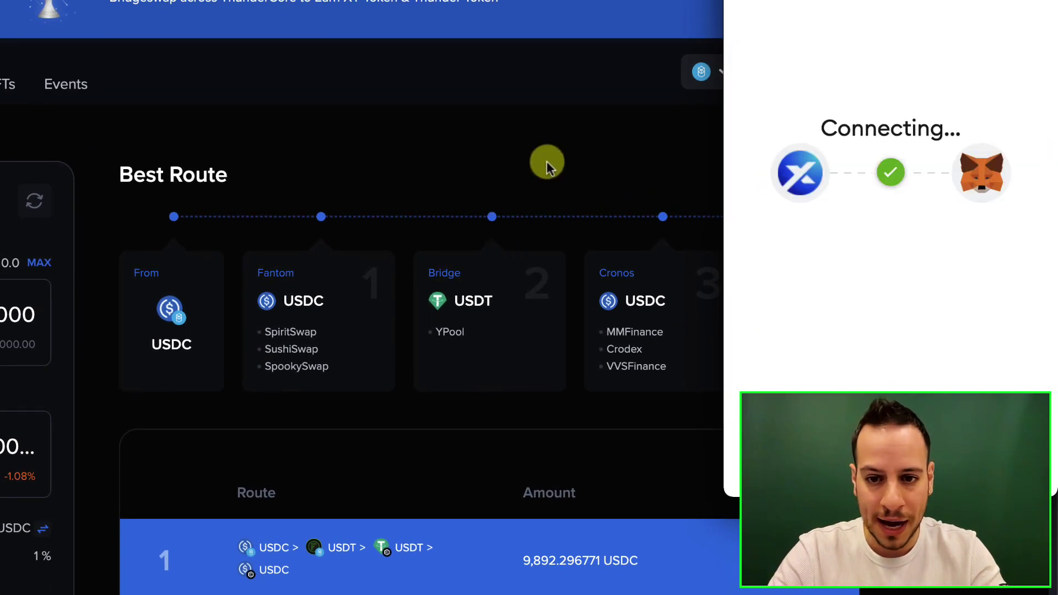
pyautogui.click(970, 461)
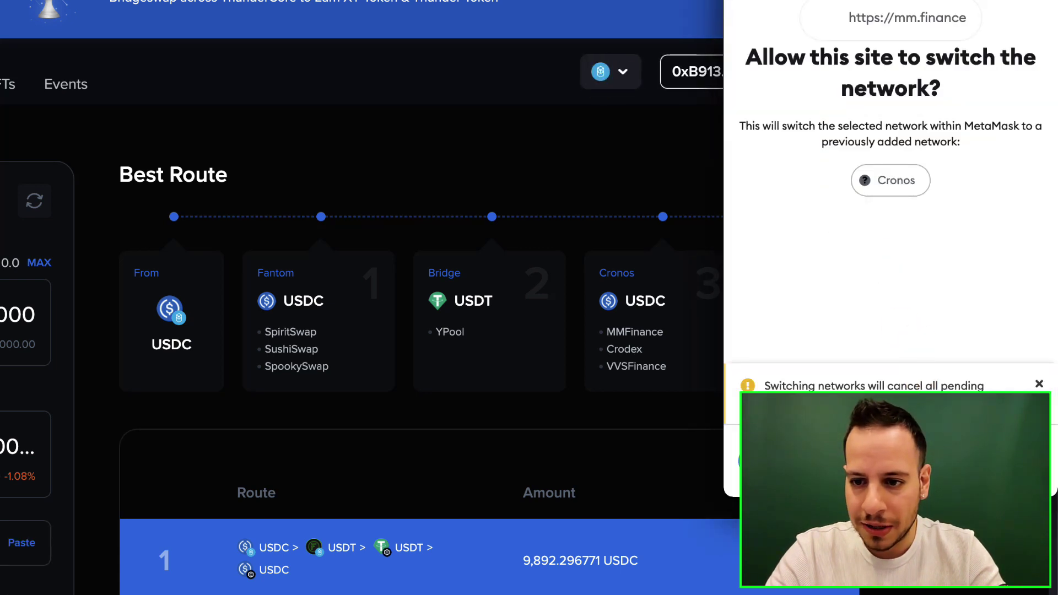
pyautogui.click(970, 462)
# - Switch the wallet network to Fantom Opera, approving the change in MetaMask
pyautogui.click(620, 67)
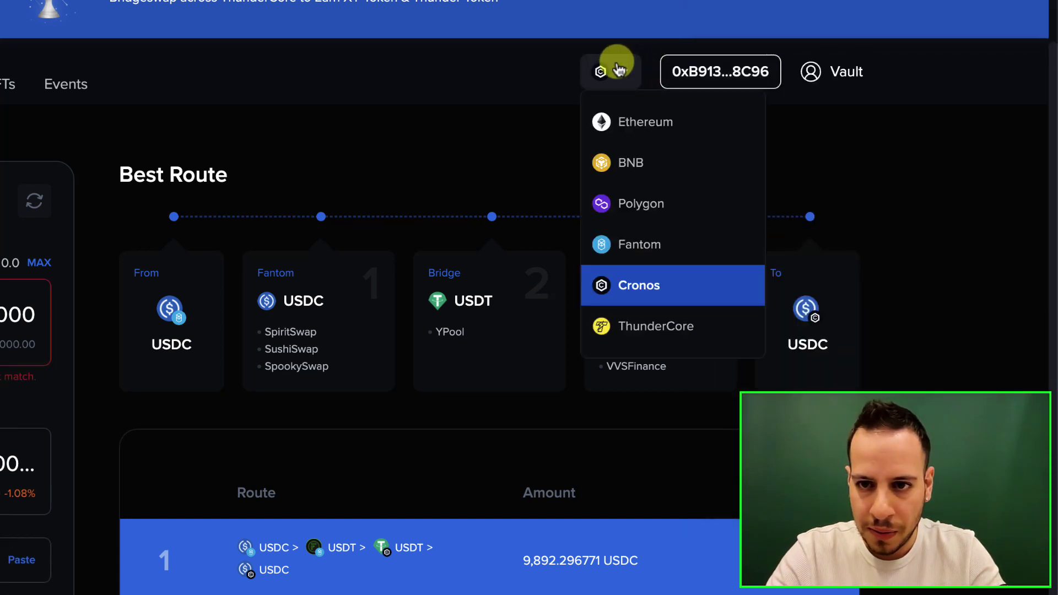
pyautogui.click(614, 241)
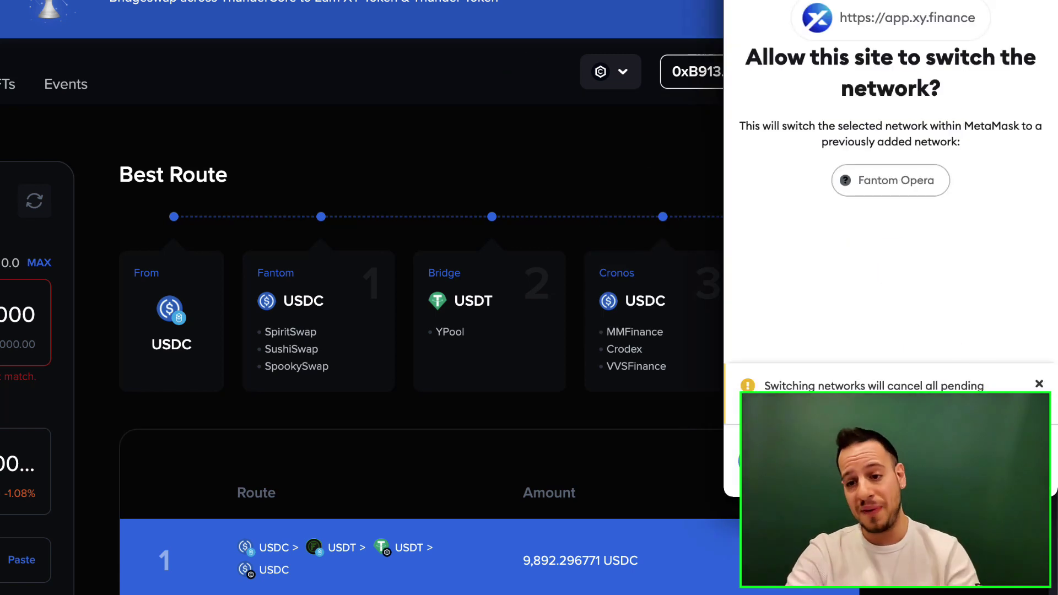
pyautogui.click(970, 461)
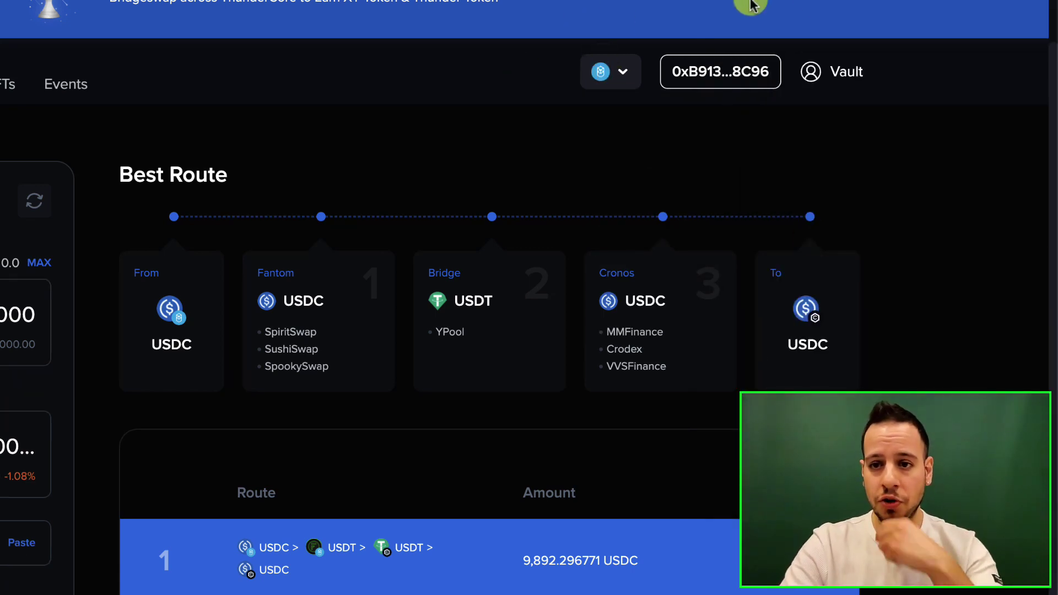
pyautogui.click(612, 83)
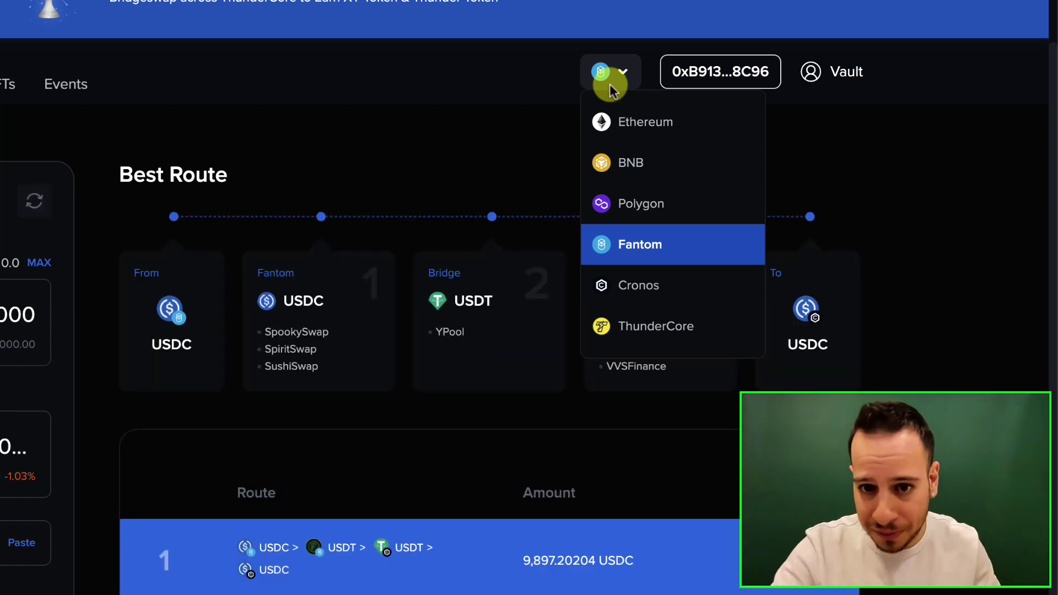
# - Replace USDC with USDT on Cronos as the received token via the Cronos filter
pyautogui.click(609, 83)
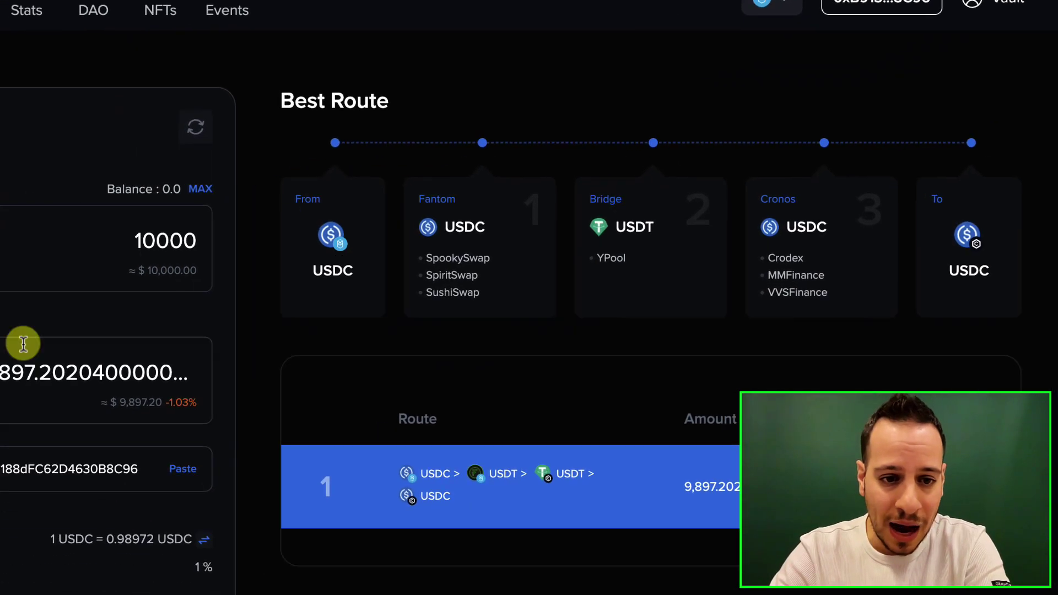
pyautogui.moveTo(0, 314); pyautogui.dragTo(90, 315)
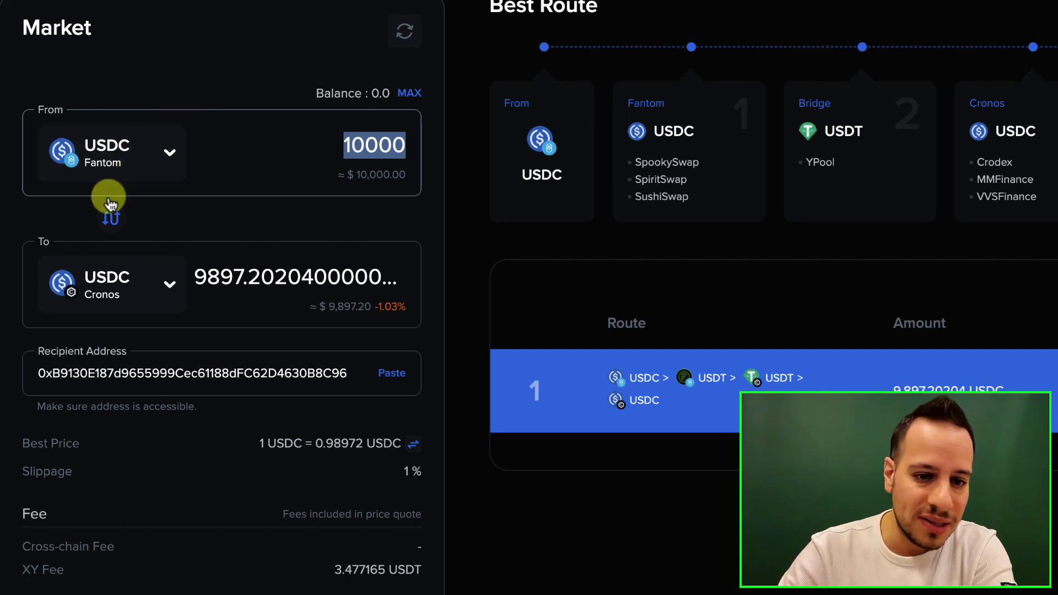
pyautogui.click(187, 276)
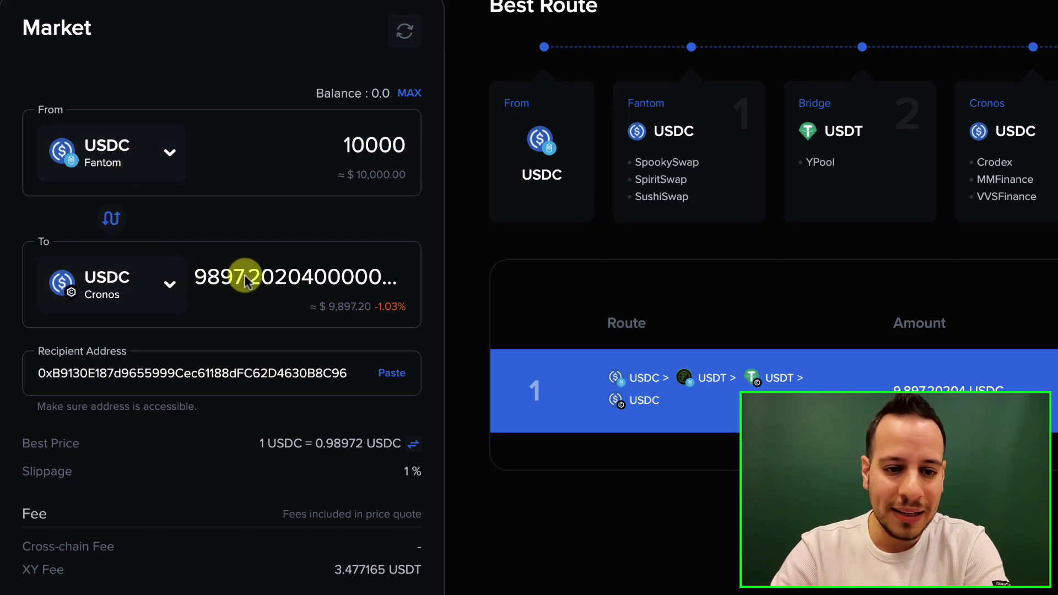
pyautogui.click(147, 295)
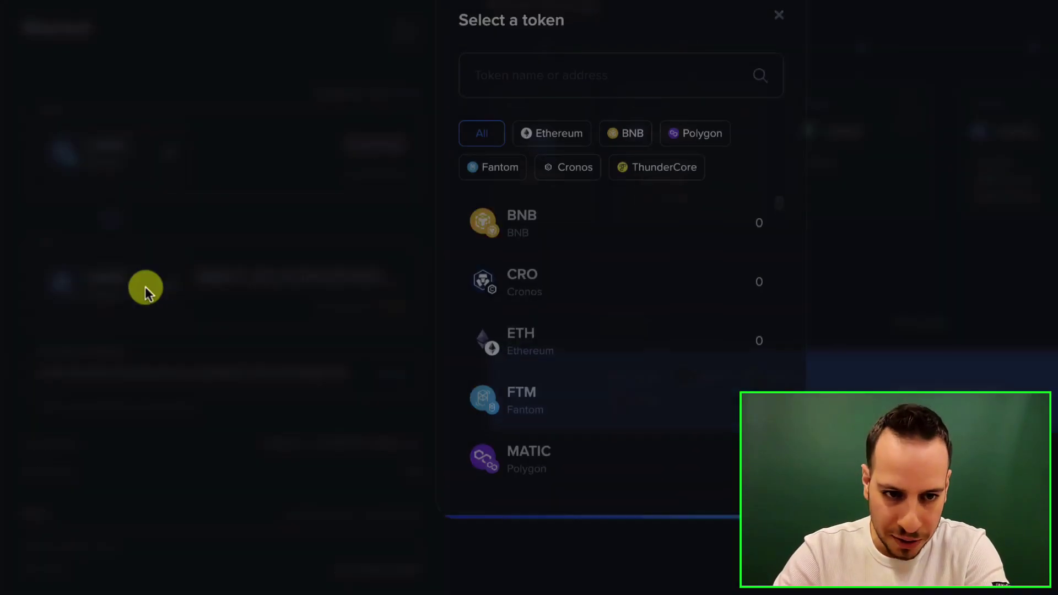
pyautogui.scroll(-4, 532, 332)
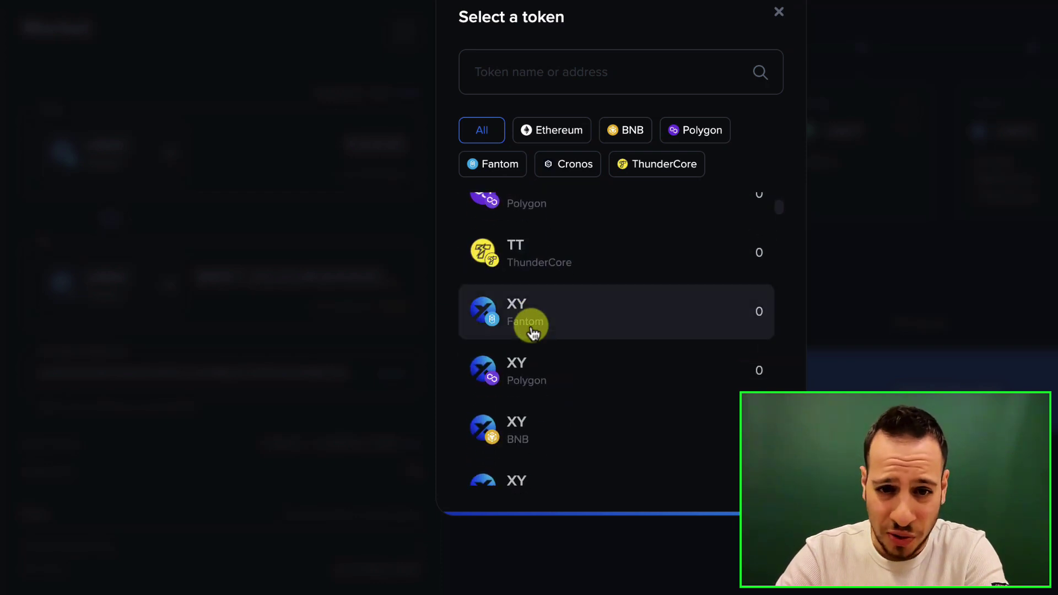
pyautogui.scroll(3, 545, 276)
pyautogui.click(568, 162)
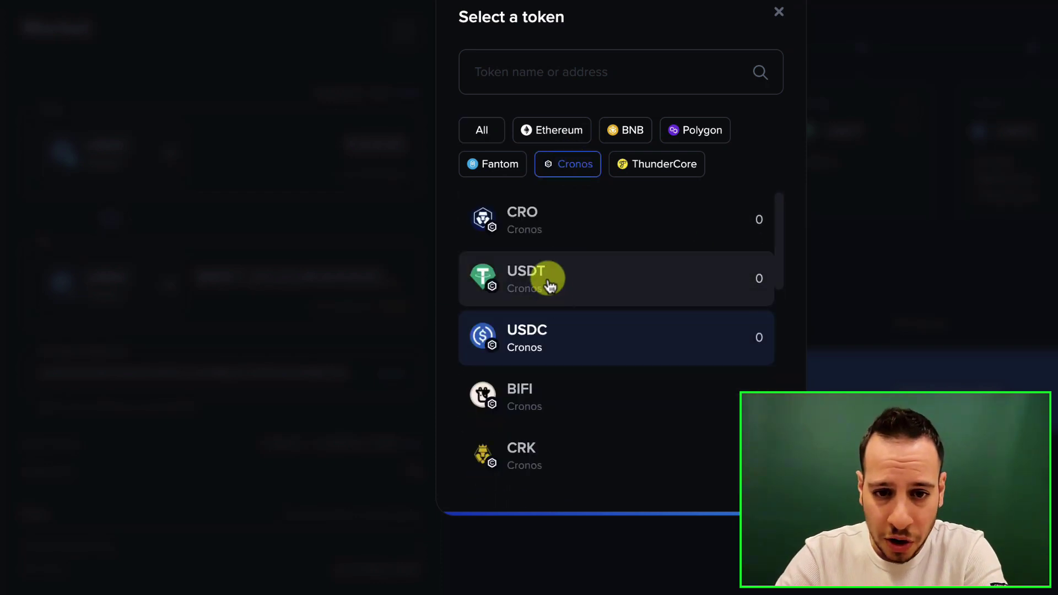
pyautogui.click(545, 279)
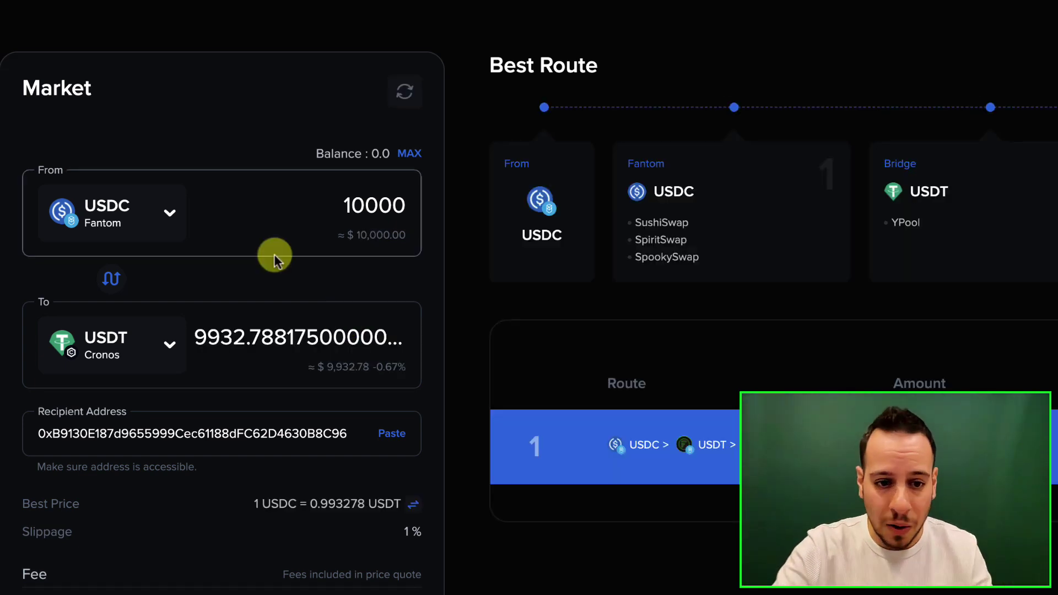
pyautogui.doubleClick(211, 335)
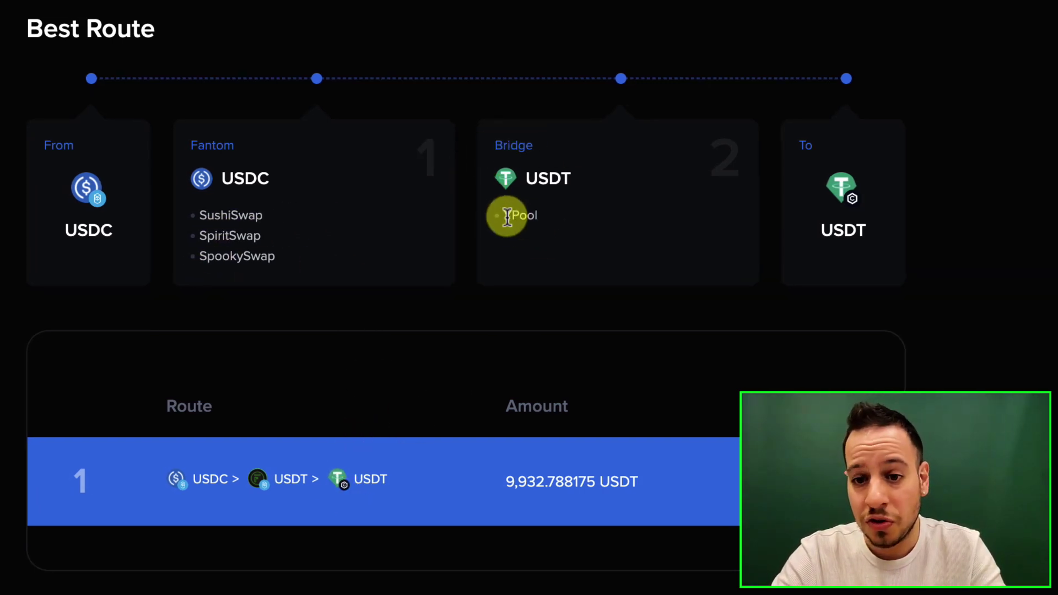
pyautogui.scroll(1, 618, 216)
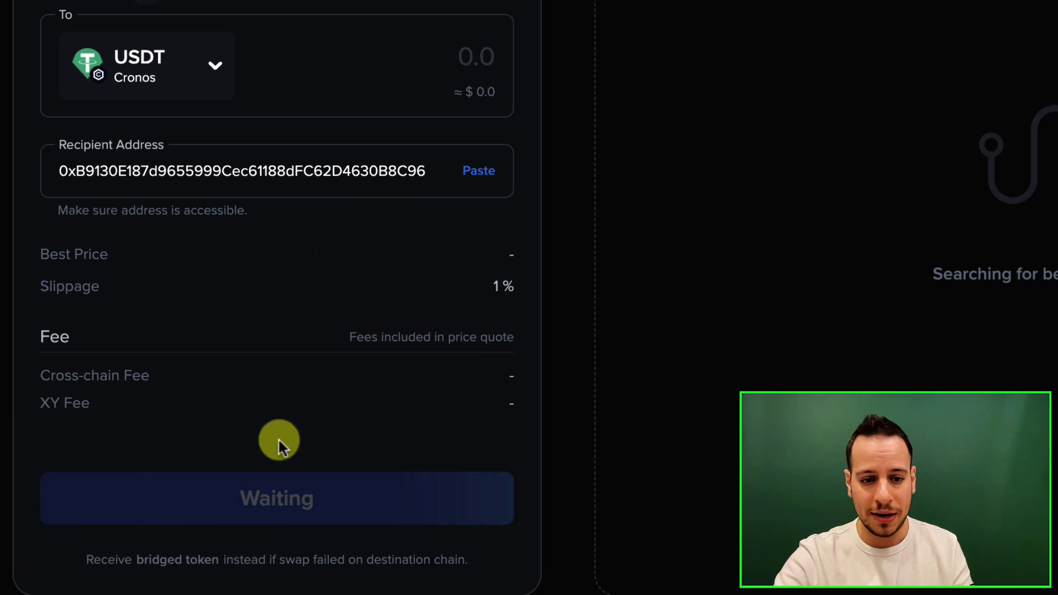
pyautogui.scroll(2, 811, 210)
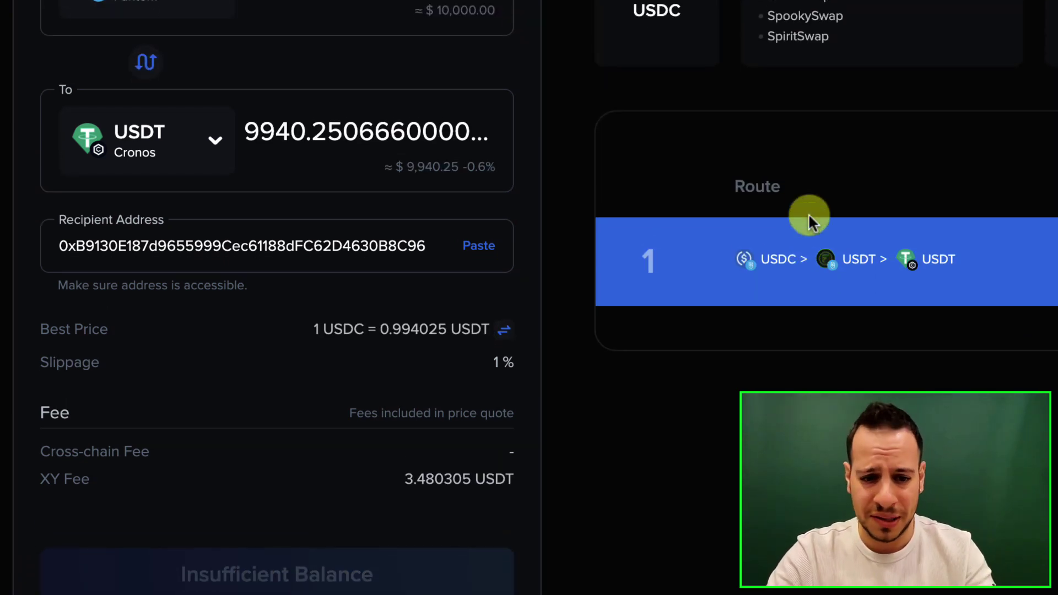
pyautogui.doubleClick(242, 576)
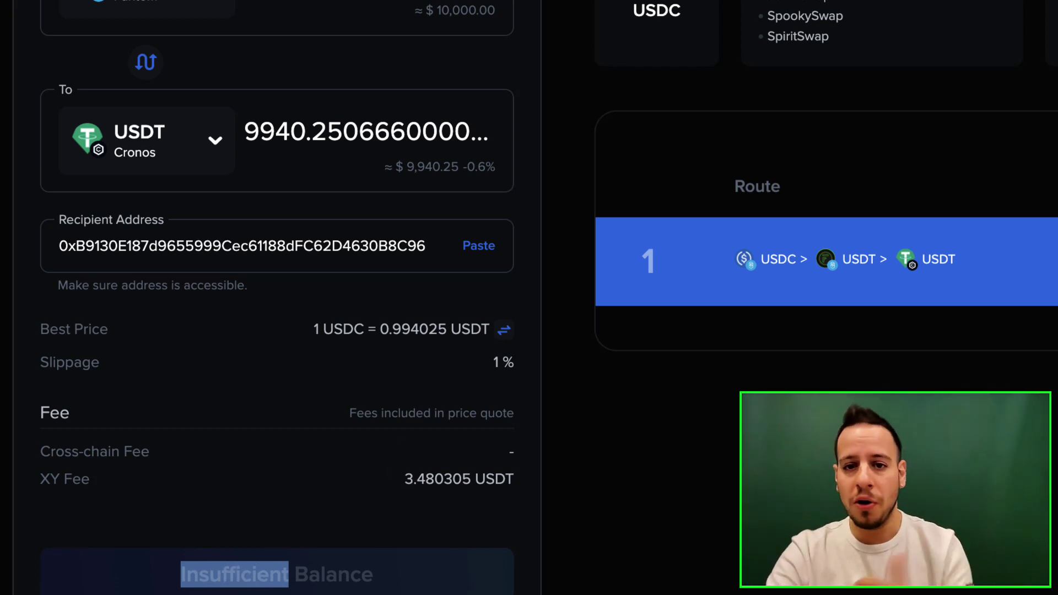
pyautogui.scroll(1, 864, 248)
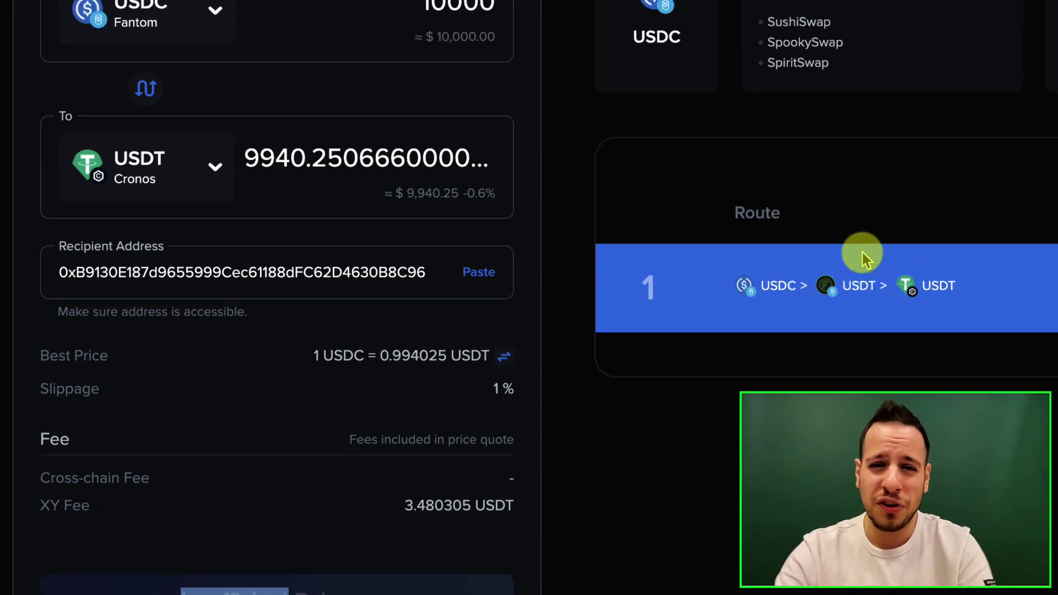